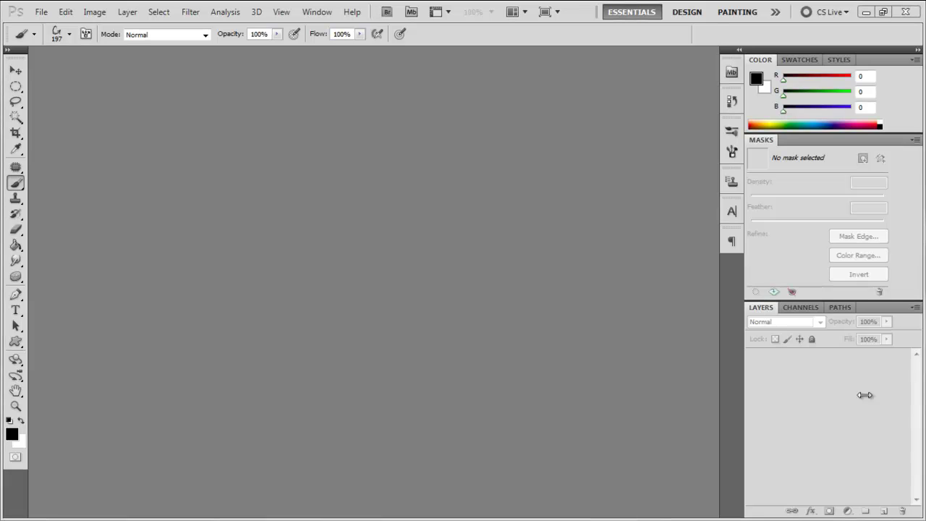
Set up a new document with the U.S. Paper Letter preset at 300 pixels/inch
{"action": "left_click", "coordinate": [41, 11]}
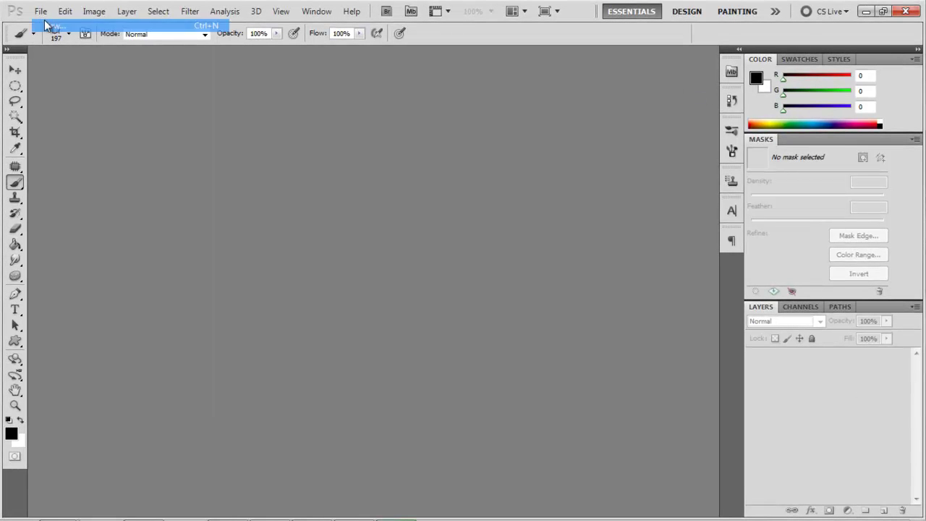
{"action": "left_click", "coordinate": [45, 26]}
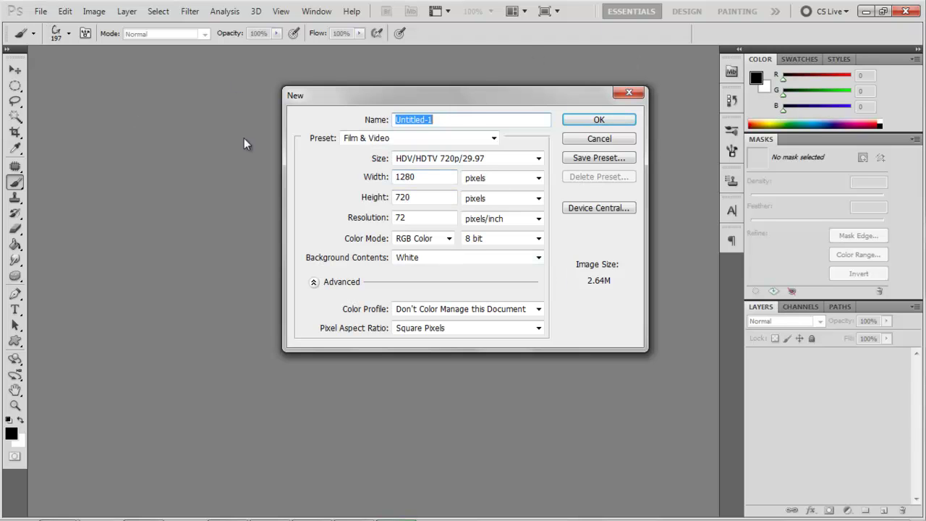
{"action": "left_click", "coordinate": [493, 137]}
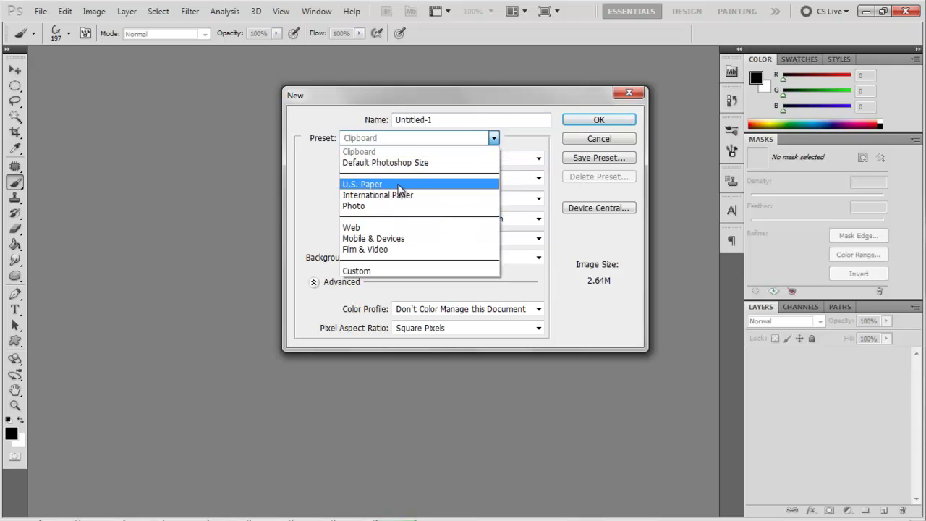
{"action": "left_click", "coordinate": [400, 185]}
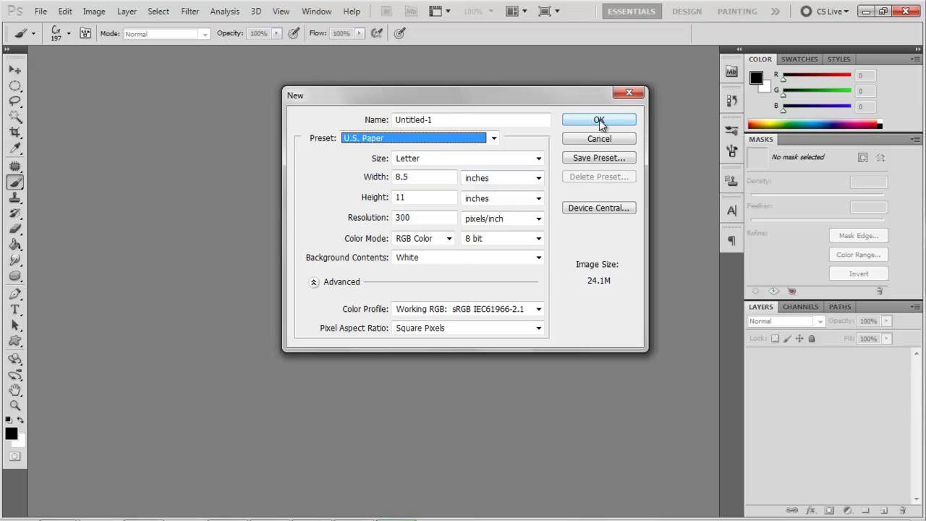
{"action": "left_click_drag", "start_coordinate": [426, 217], "coordinate": [338, 230]}
{"action": "left_click", "coordinate": [433, 217]}
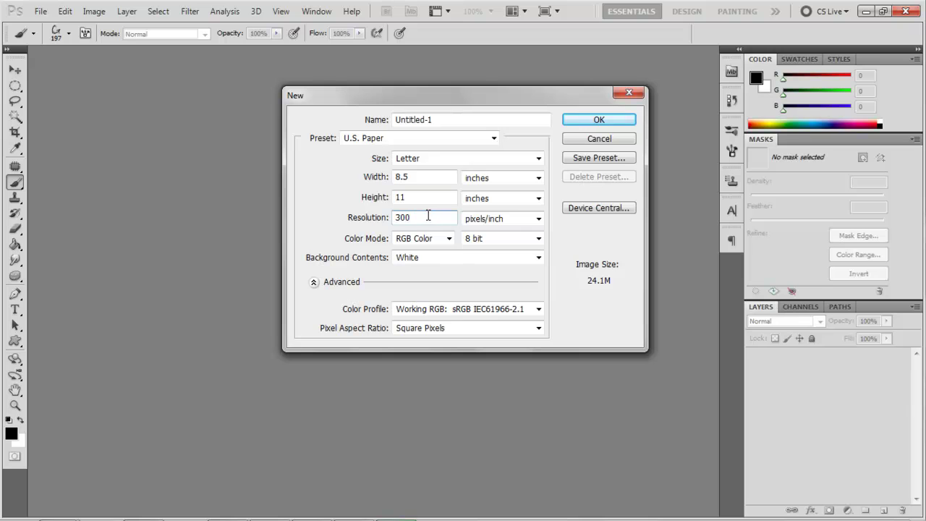
{"action": "double_click", "coordinate": [400, 220]}
{"action": "key", "text": "BackSpace"}
{"action": "type", "text": "300"}
{"action": "double_click", "coordinate": [427, 218]}
{"action": "left_click", "coordinate": [426, 220]}
Create the white Untitled-1 page and keep one empty Layer 1, deleting the two extra layers
{"action": "left_click", "coordinate": [624, 121]}
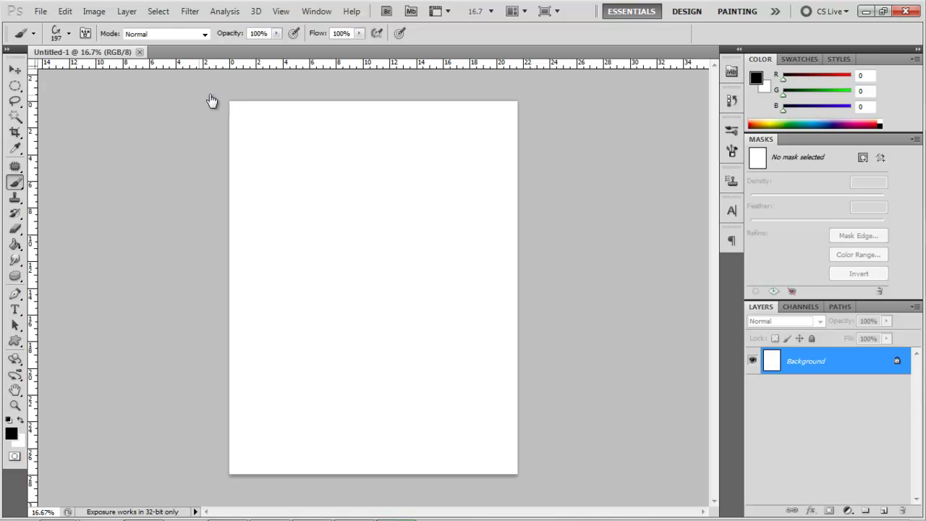
{"action": "left_click", "coordinate": [15, 69]}
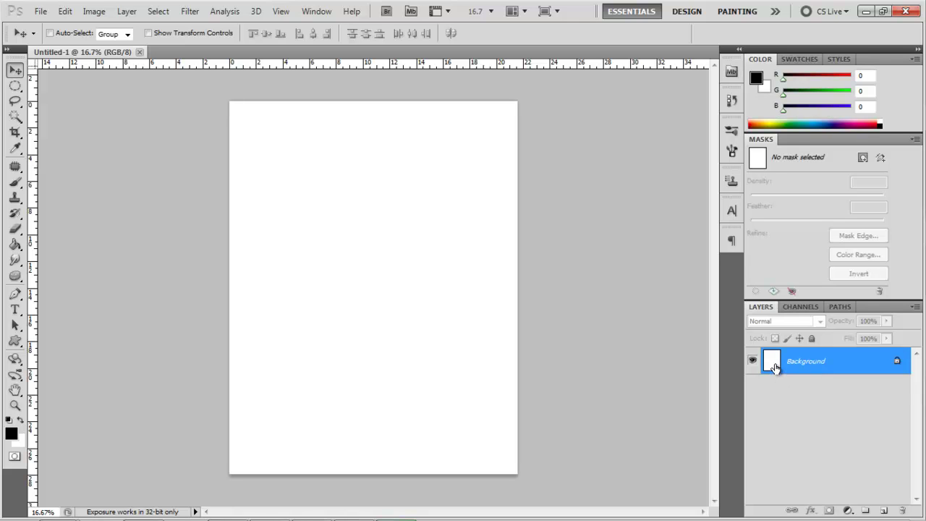
{"action": "left_click", "coordinate": [884, 510]}
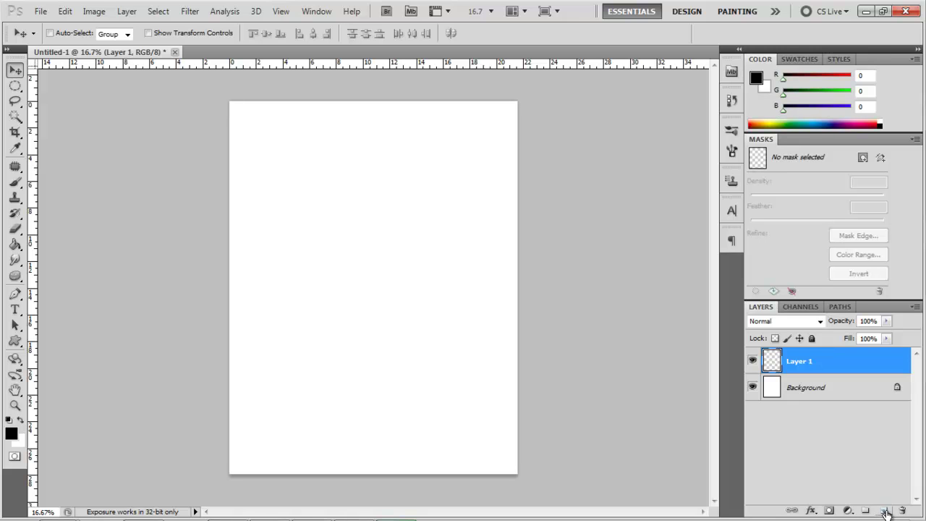
{"action": "left_click", "coordinate": [884, 510]}
{"action": "left_click", "coordinate": [884, 511]}
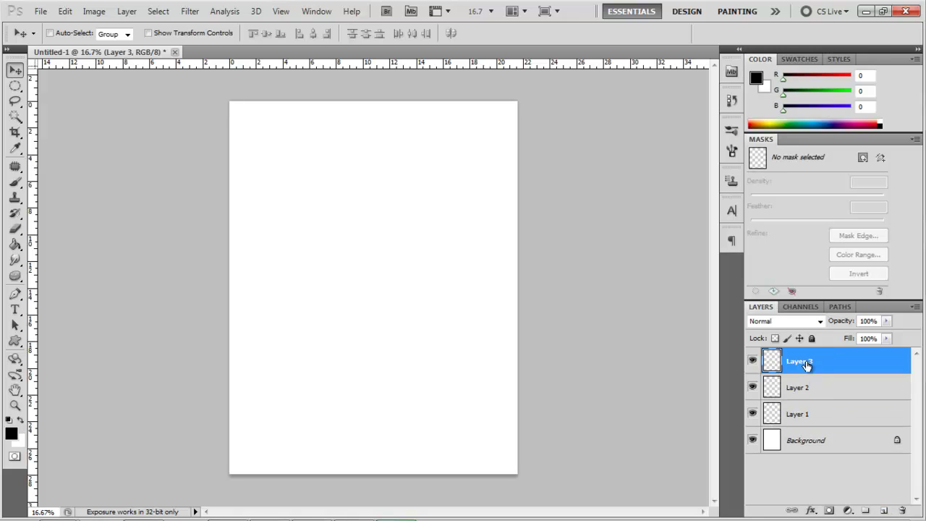
{"action": "left_click_drag", "start_coordinate": [807, 365], "coordinate": [903, 511]}
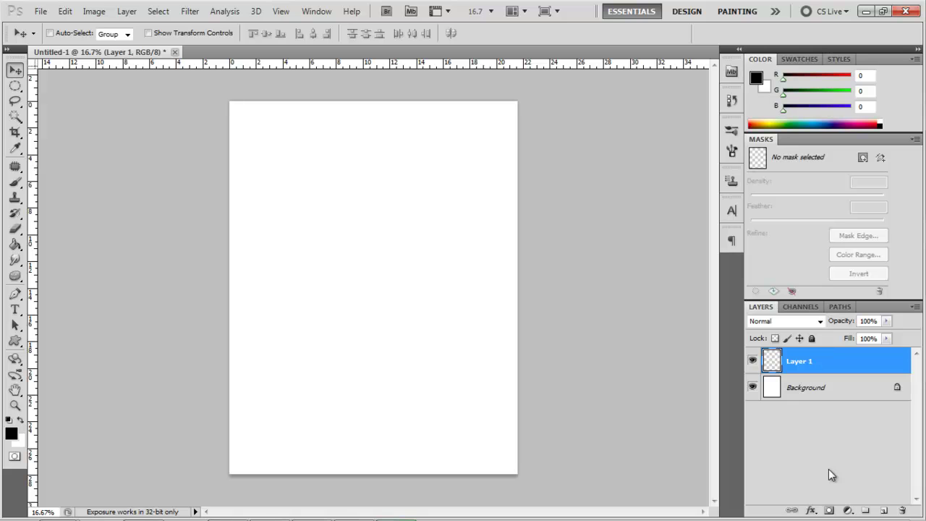
{"action": "left_click", "coordinate": [103, 14]}
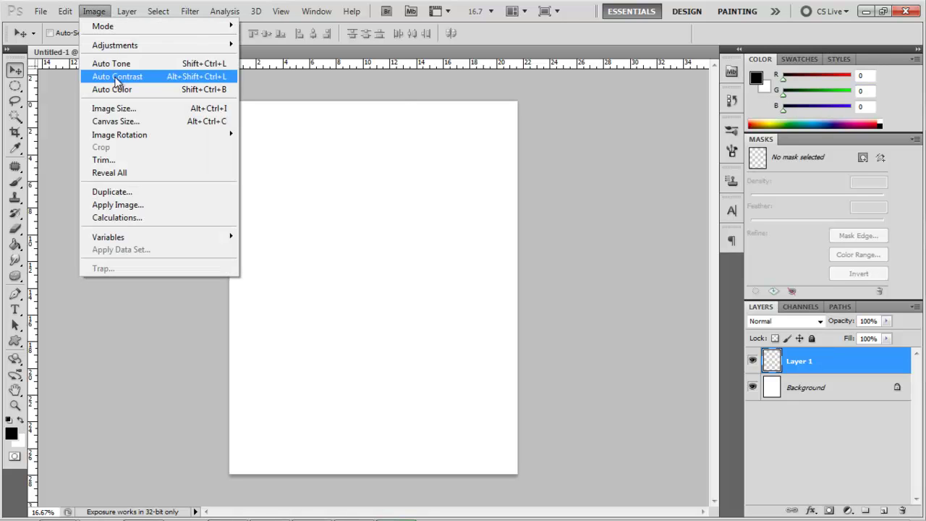
{"action": "mouse_move", "coordinate": [125, 51]}
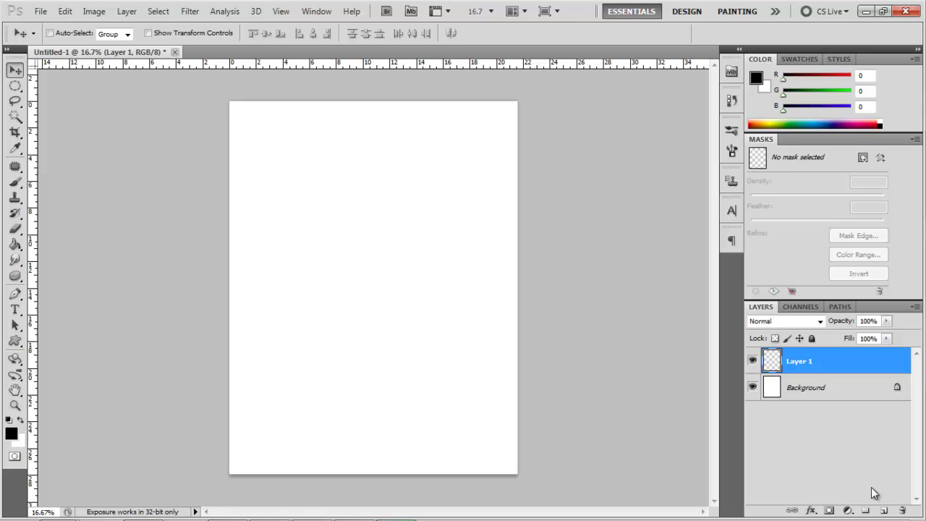
{"action": "left_click", "coordinate": [829, 510]}
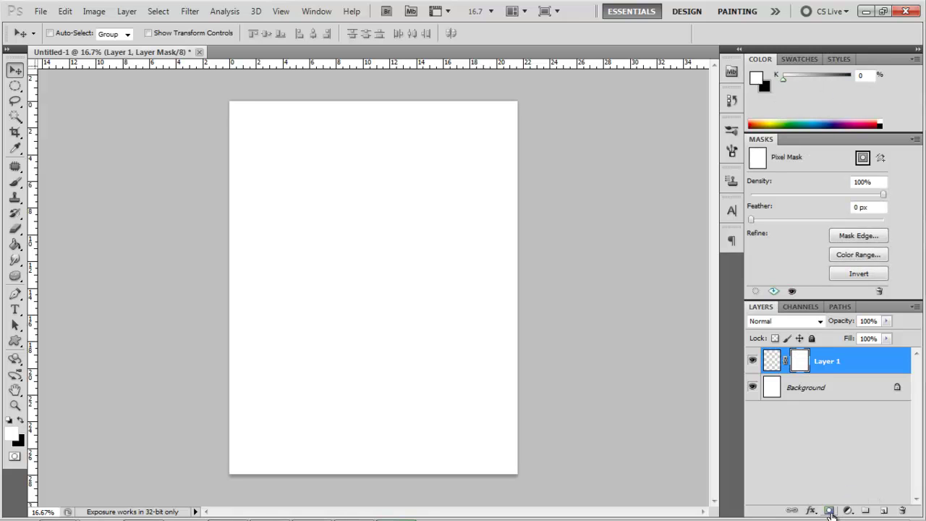
{"action": "key", "text": "ctrl+z"}
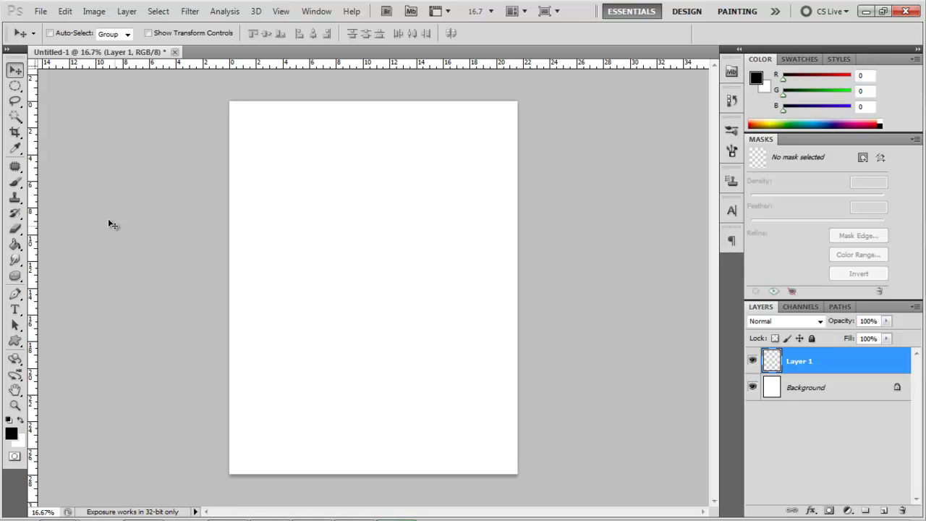
Paint a 197 px black wave across the upper page with the 0%-hardness soft round brush
{"action": "left_click", "coordinate": [14, 182]}
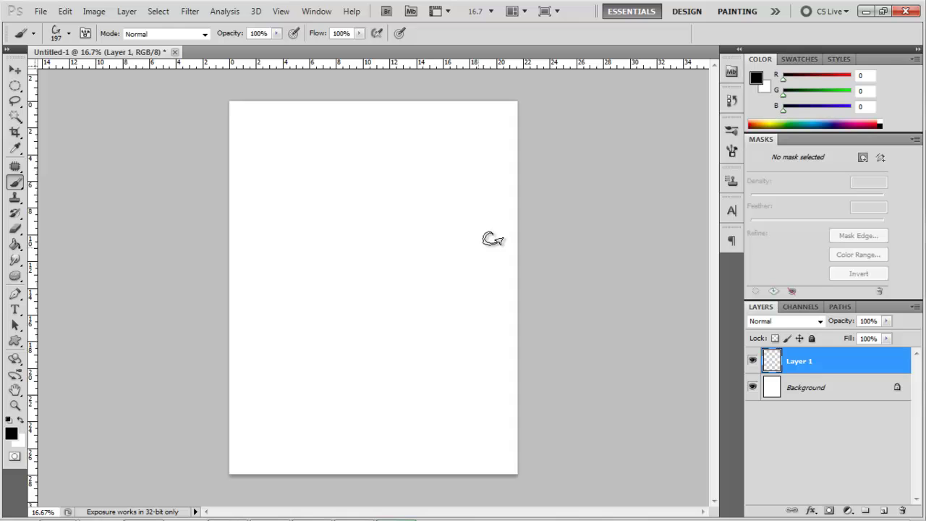
{"action": "left_click", "coordinate": [70, 34]}
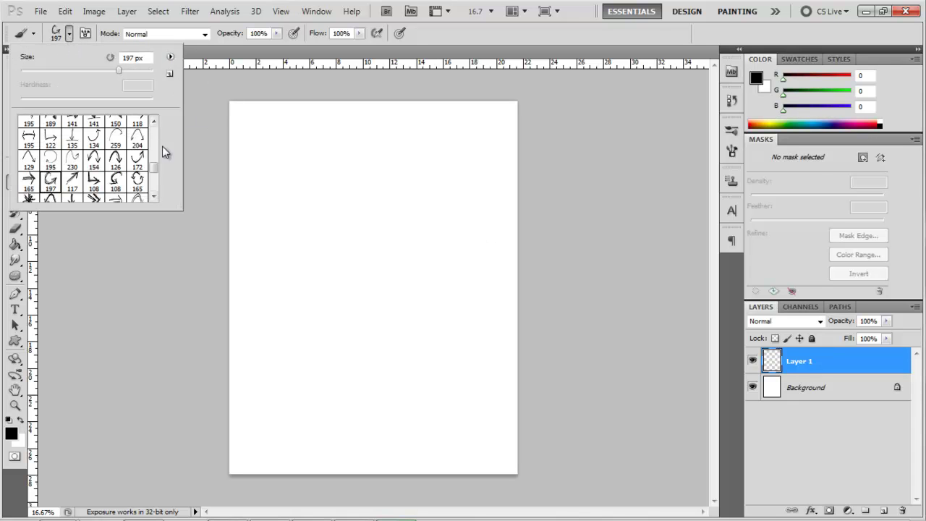
{"action": "left_click_drag", "start_coordinate": [155, 171], "coordinate": [151, 128]}
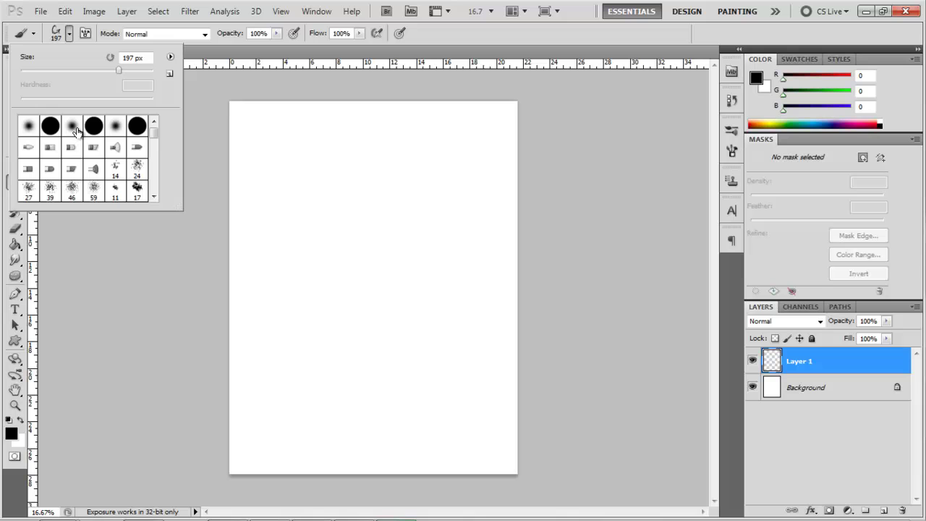
{"action": "left_click", "coordinate": [75, 128]}
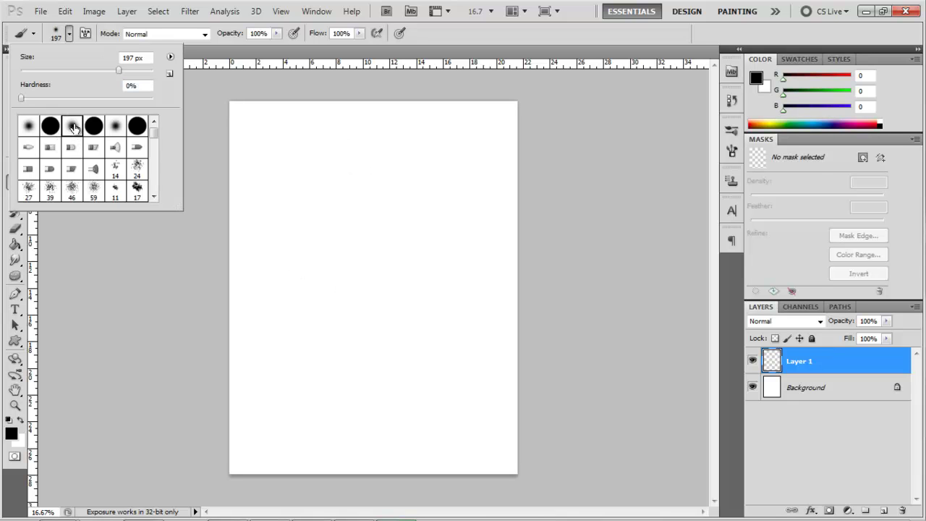
{"action": "left_click", "coordinate": [593, 141]}
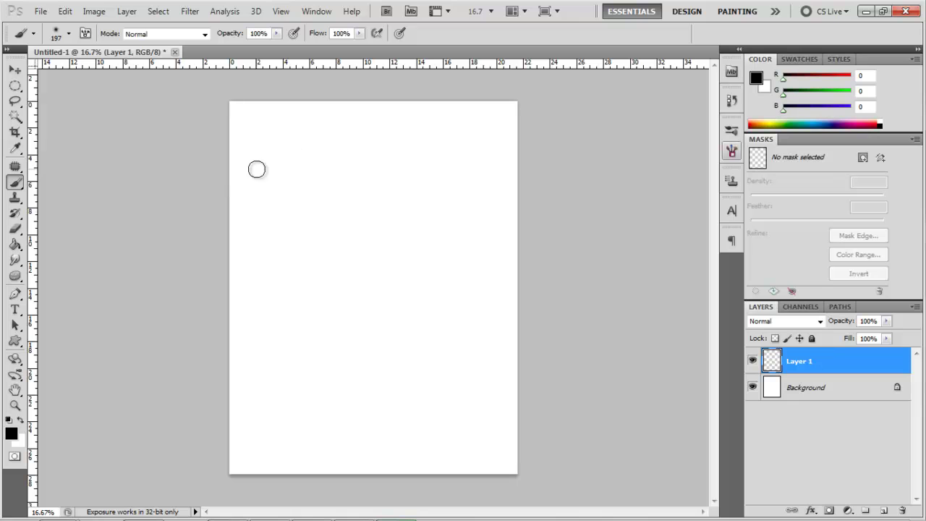
{"action": "mouse_move", "coordinate": [244, 230]}
{"action": "left_mouse_down"}
{"action": "mouse_move", "coordinate": [308, 172]}
{"action": "mouse_move", "coordinate": [346, 184]}
{"action": "mouse_move", "coordinate": [376, 249]}
{"action": "mouse_move", "coordinate": [424, 277]}
{"action": "mouse_move", "coordinate": [448, 261]}
{"action": "left_mouse_up"}
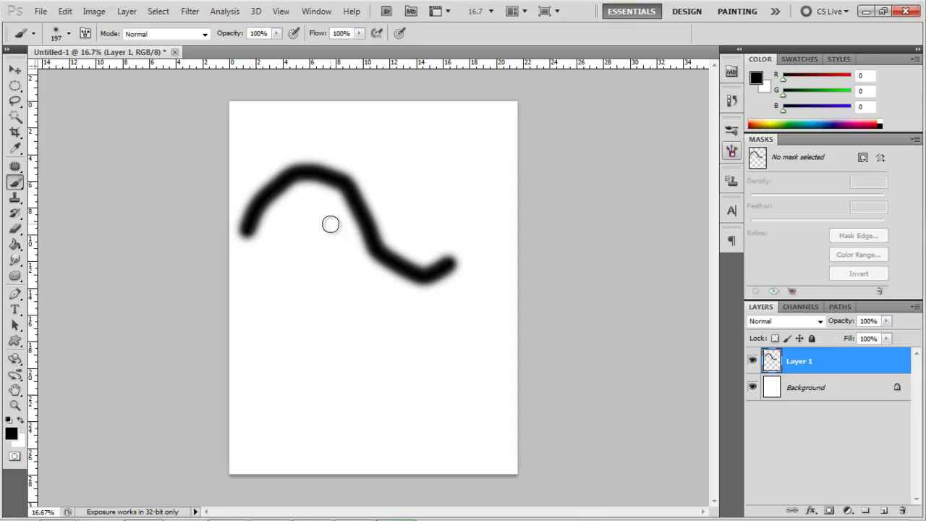
Paint a crisp black wave below the first using the 100%-hardness round brush
{"action": "left_click", "coordinate": [69, 34]}
{"action": "left_click", "coordinate": [93, 128]}
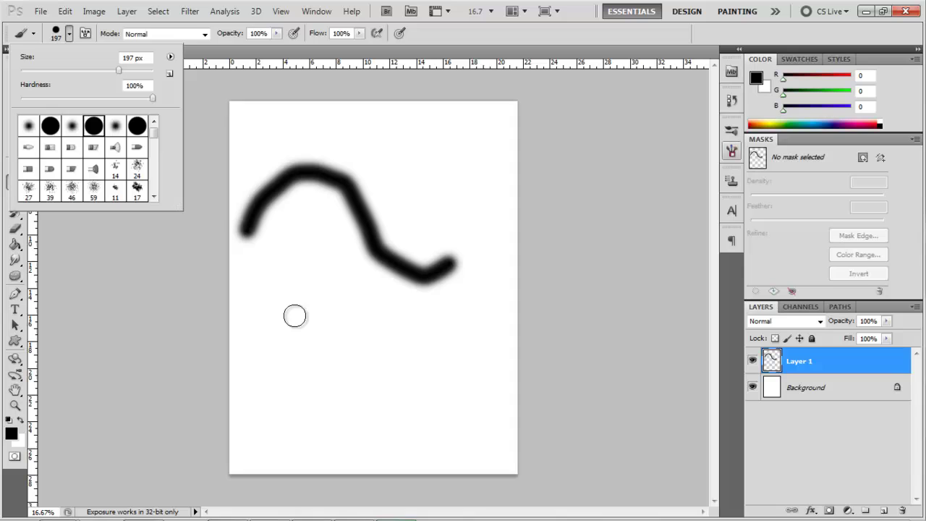
{"action": "mouse_move", "coordinate": [293, 317]}
{"action": "left_mouse_down"}
{"action": "mouse_move", "coordinate": [343, 366]}
{"action": "mouse_move", "coordinate": [444, 358]}
{"action": "mouse_move", "coordinate": [439, 351]}
{"action": "left_mouse_up"}
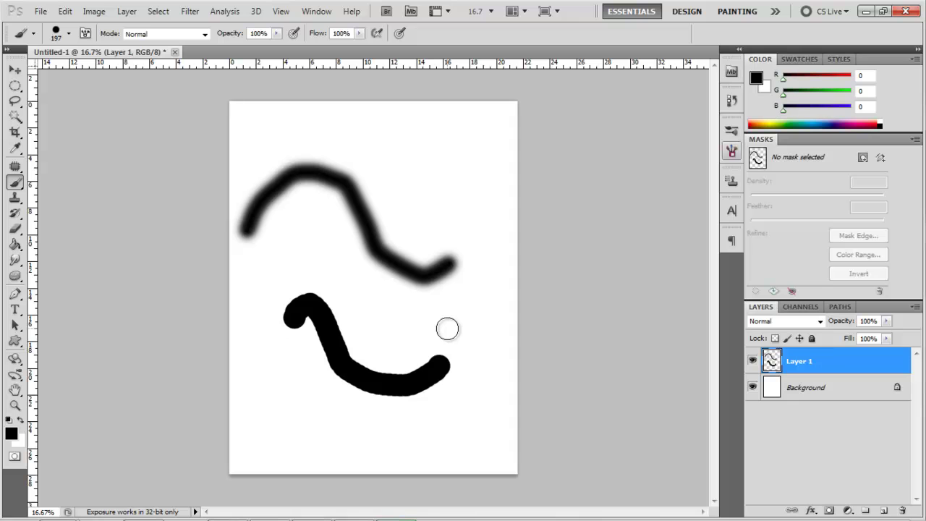
{"action": "left_click", "coordinate": [69, 33]}
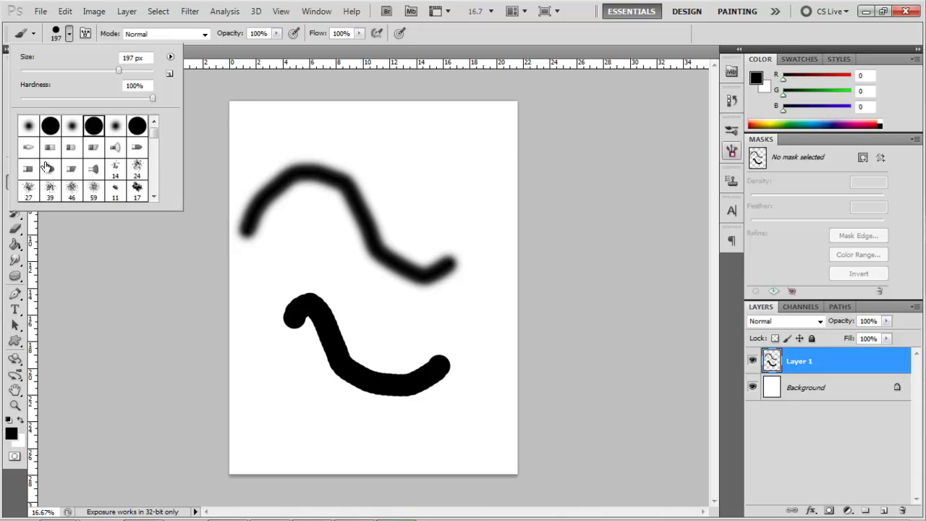
Load the Flat Fan High Bristle Count brush, test a stroke at the top, and undo it
{"action": "left_click", "coordinate": [98, 173]}
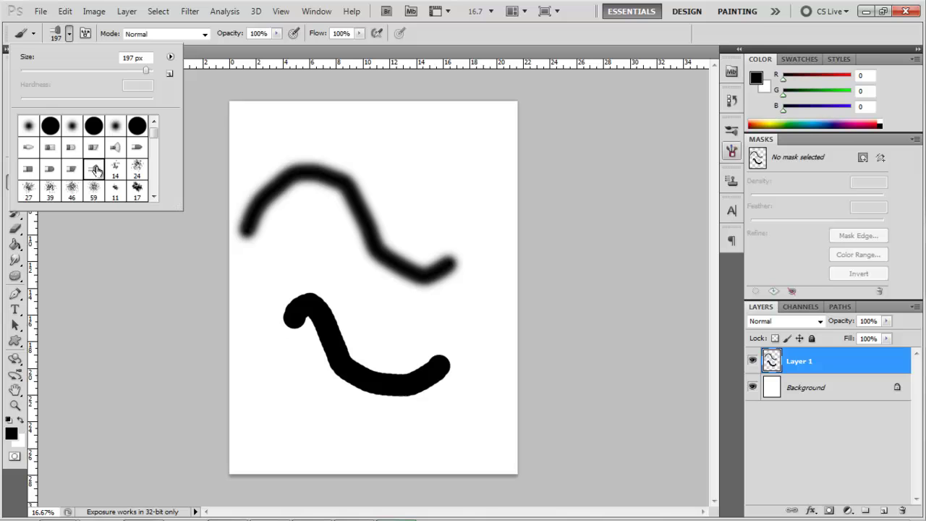
{"action": "left_click", "coordinate": [644, 204]}
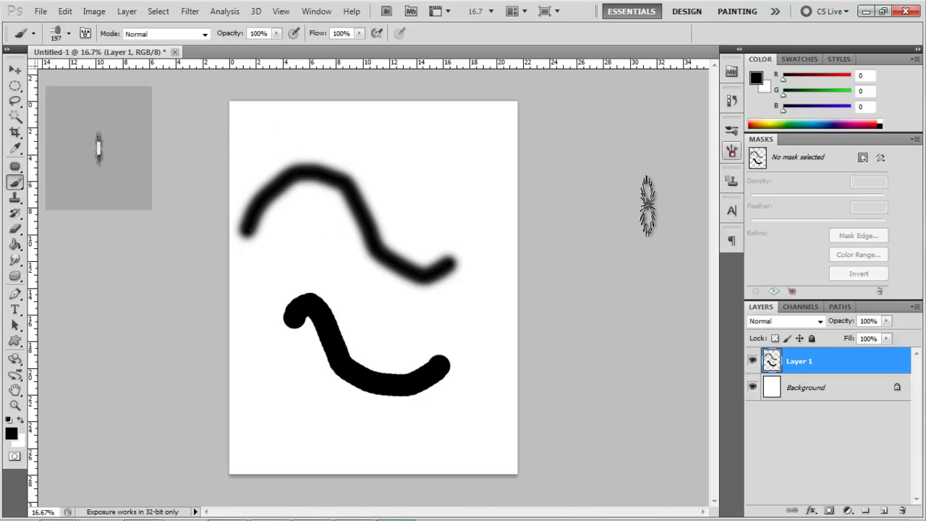
{"action": "left_click", "coordinate": [99, 141]}
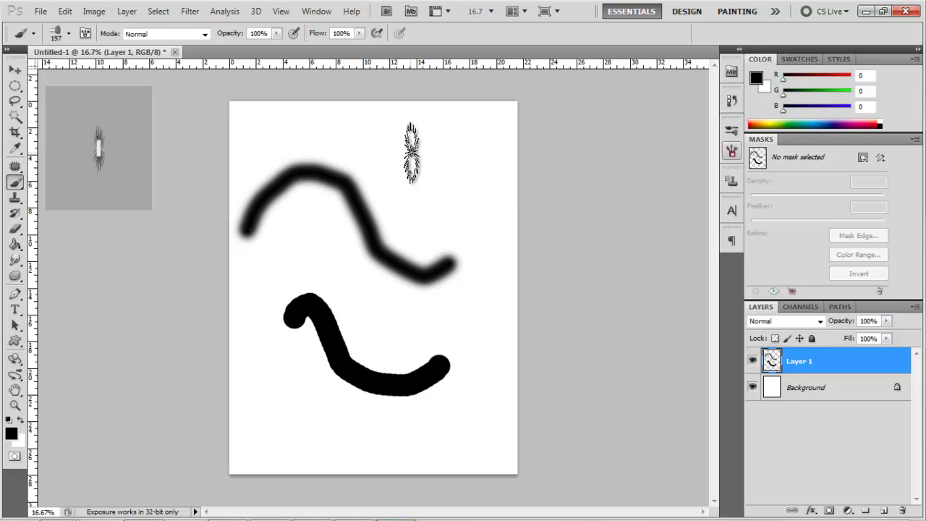
{"action": "mouse_move", "coordinate": [430, 149]}
{"action": "left_mouse_down"}
{"action": "mouse_move", "coordinate": [369, 162]}
{"action": "mouse_move", "coordinate": [289, 151]}
{"action": "mouse_move", "coordinate": [285, 179]}
{"action": "left_mouse_up"}
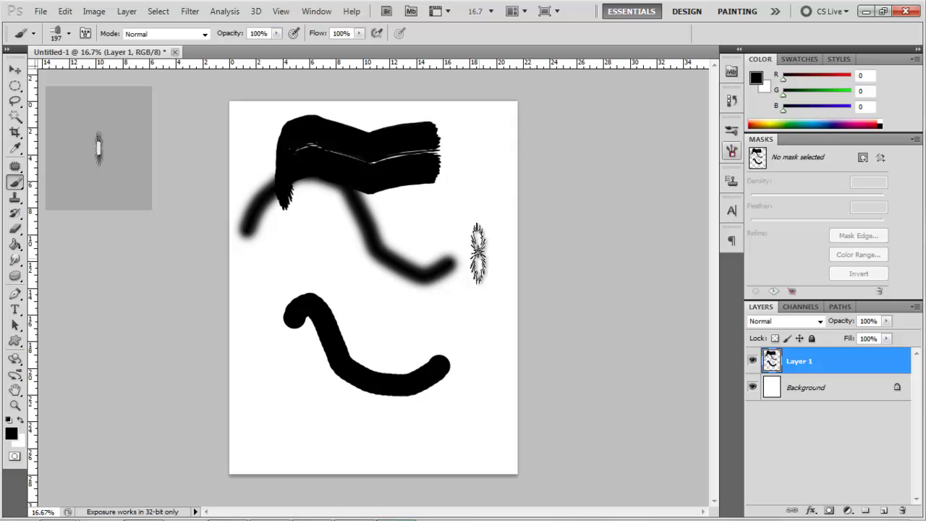
{"action": "key", "text": "ctrl+z"}
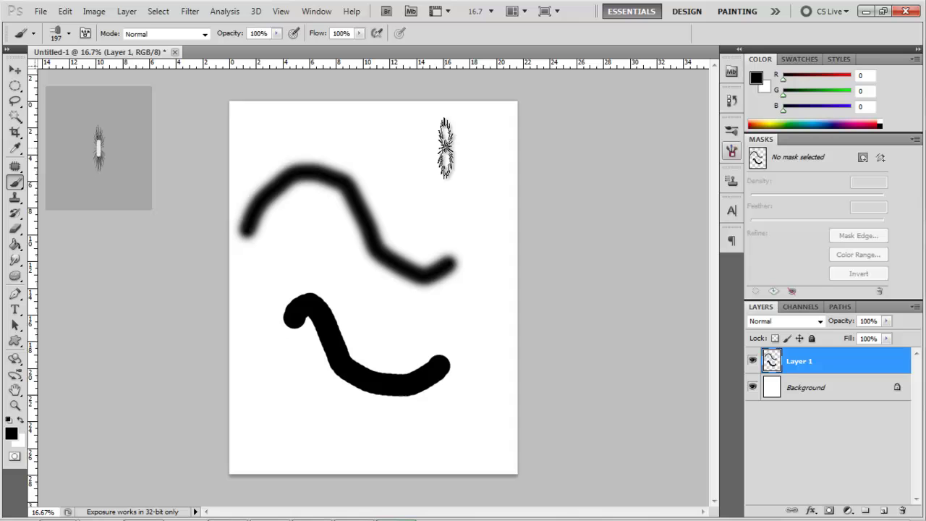
Try the 112 and 134 px presets, then settle on the 203 px arrow brush
{"action": "left_click", "coordinate": [69, 34]}
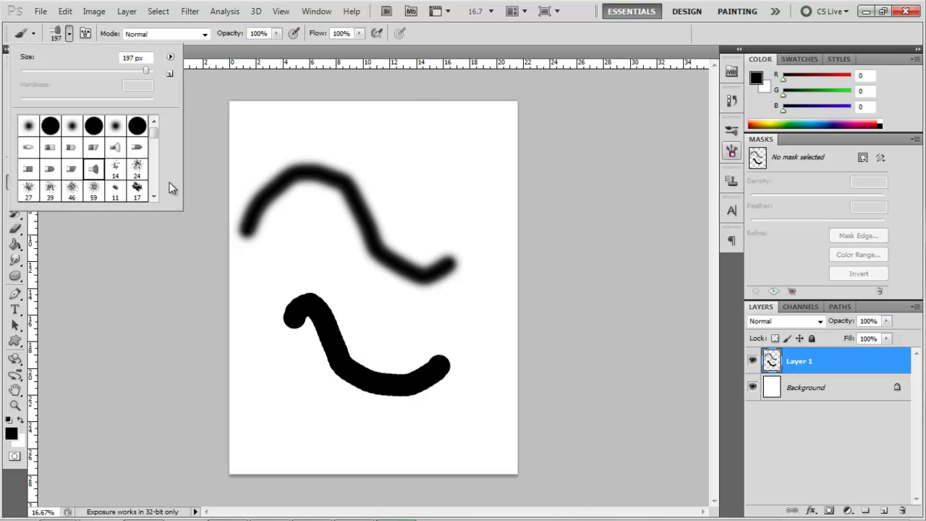
{"action": "left_click_drag", "start_coordinate": [155, 137], "coordinate": [155, 147]}
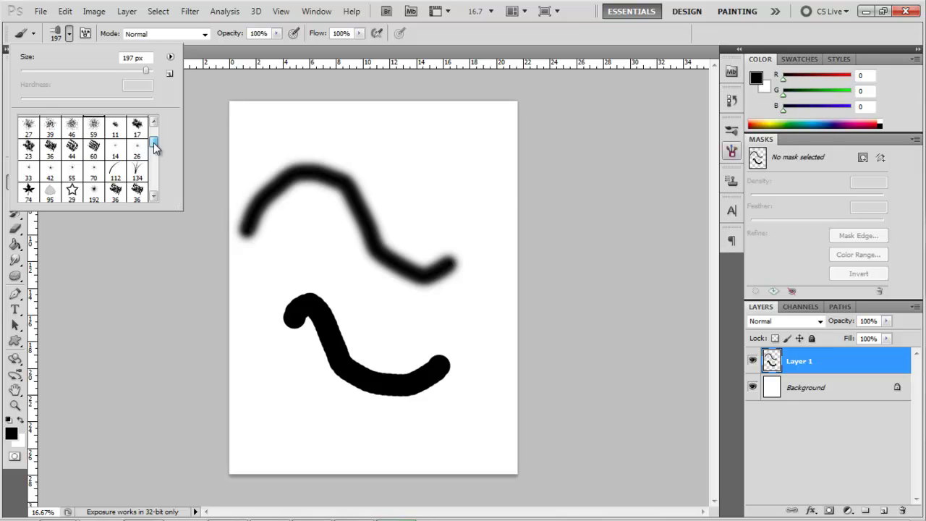
{"action": "left_click_drag", "start_coordinate": [155, 147], "coordinate": [154, 145]}
{"action": "left_click", "coordinate": [116, 144]}
{"action": "left_click", "coordinate": [139, 149]}
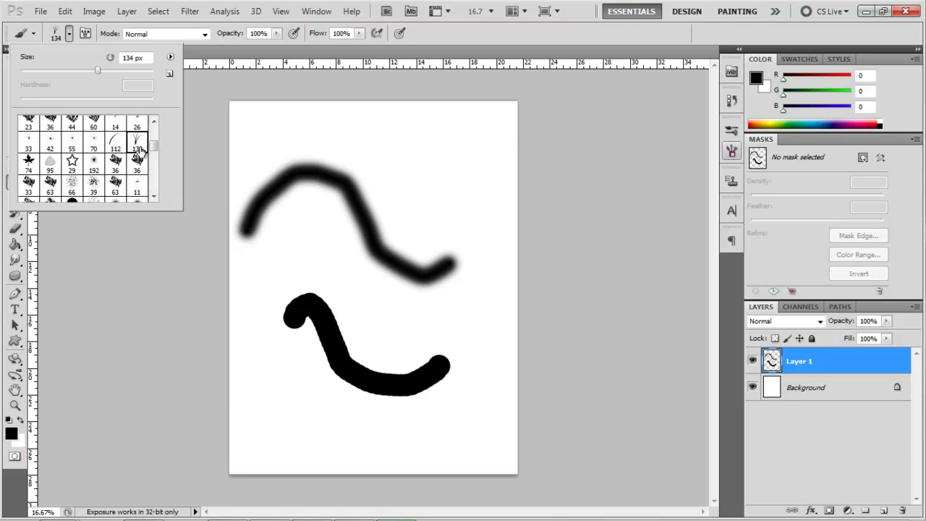
{"action": "left_click_drag", "start_coordinate": [154, 151], "coordinate": [154, 164]}
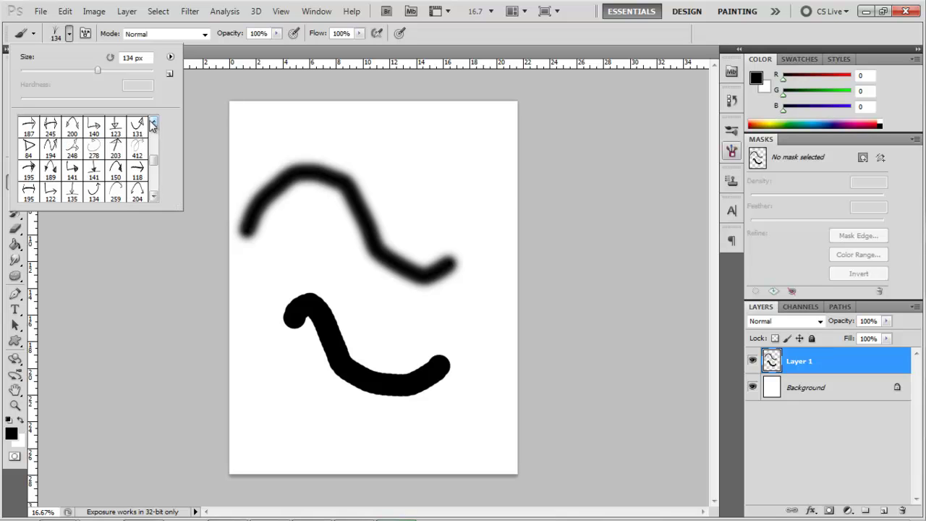
{"action": "left_click", "coordinate": [116, 148]}
{"action": "left_click", "coordinate": [416, 162]}
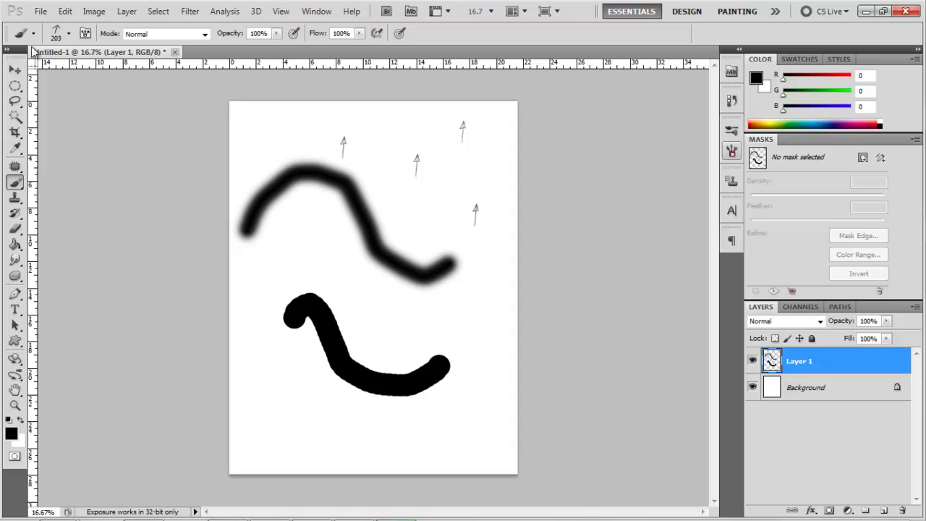
{"action": "left_click", "coordinate": [69, 33]}
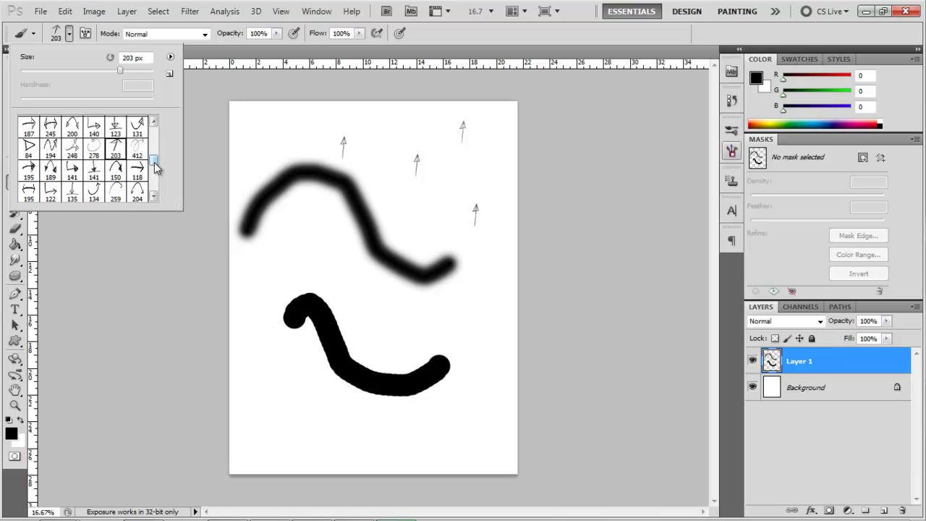
{"action": "scroll", "coordinate": [154, 163], "scroll_direction": "down", "scroll_amount": 2}
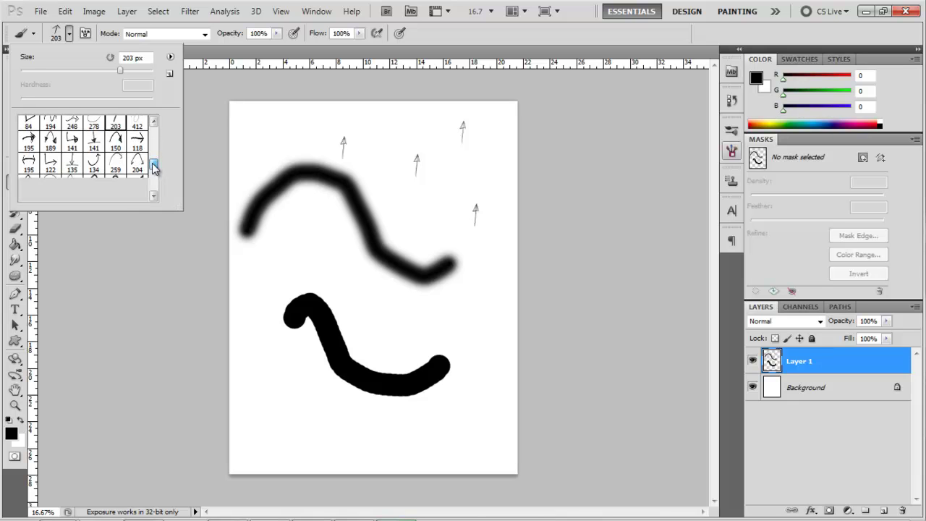
{"action": "left_click_drag", "start_coordinate": [154, 167], "coordinate": [153, 190]}
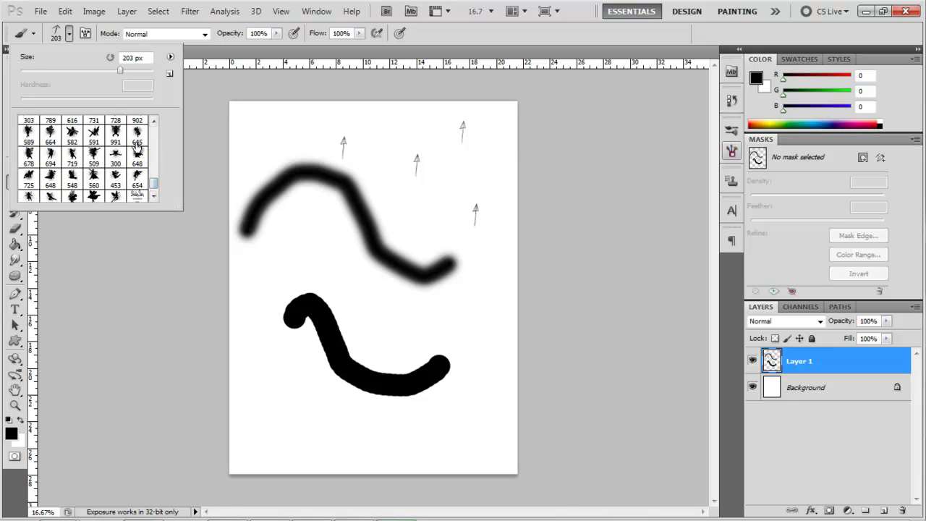
{"action": "left_click", "coordinate": [219, 186]}
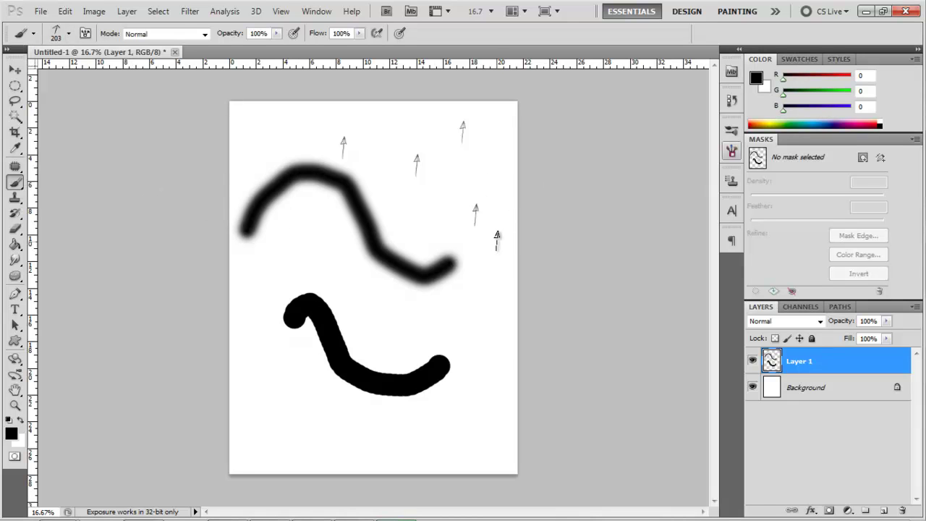